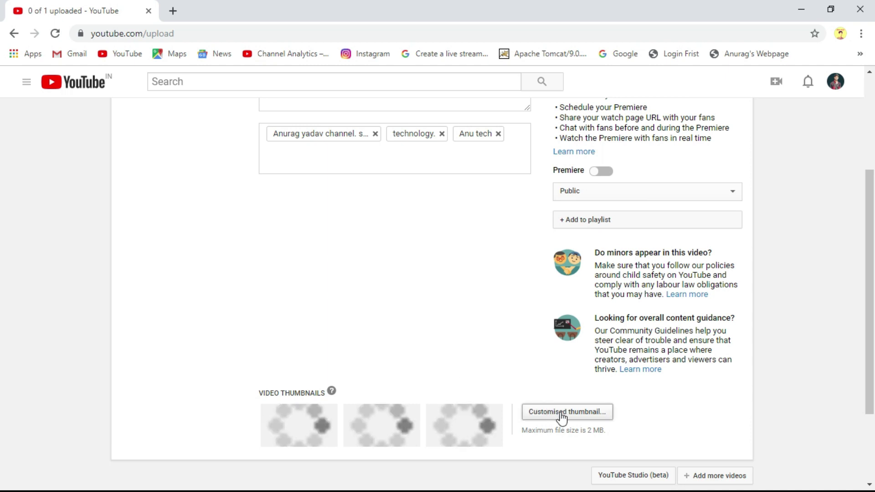
# - Upload 20190928_235155.jpg from the Anu tech folder as the video's customised thumbnail
pyautogui.click(567, 413)
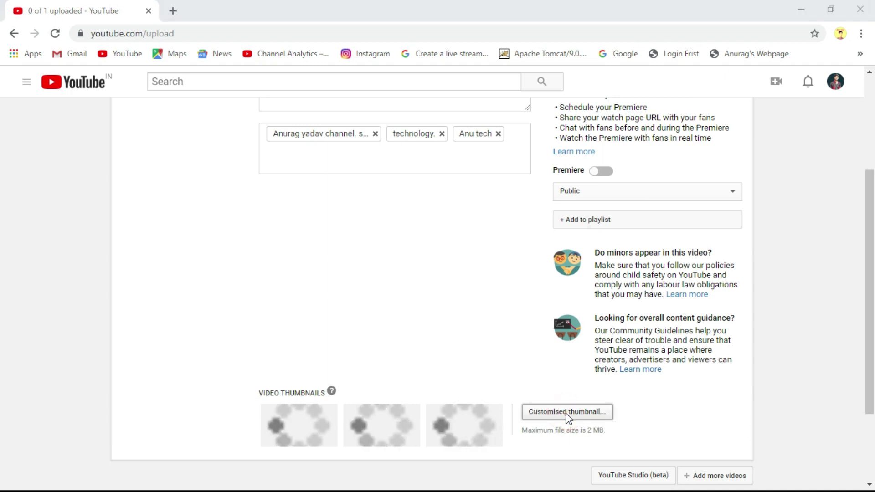
pyautogui.click(454, 271)
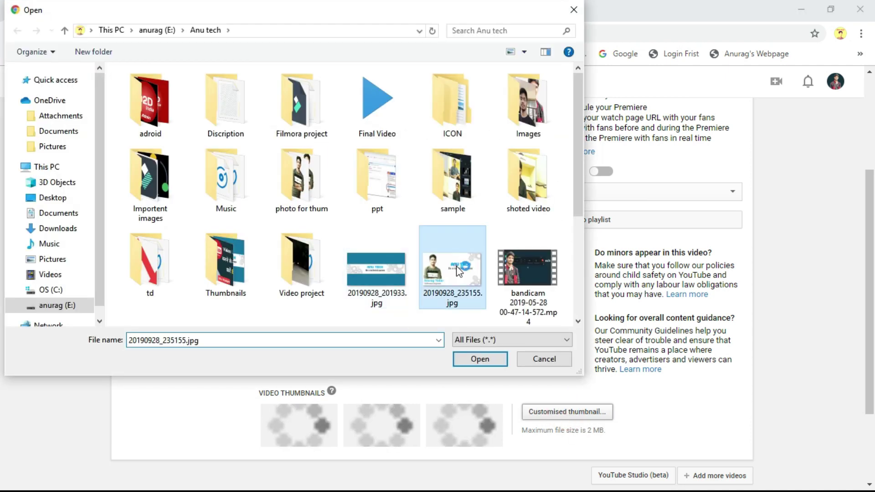
pyautogui.click(472, 363)
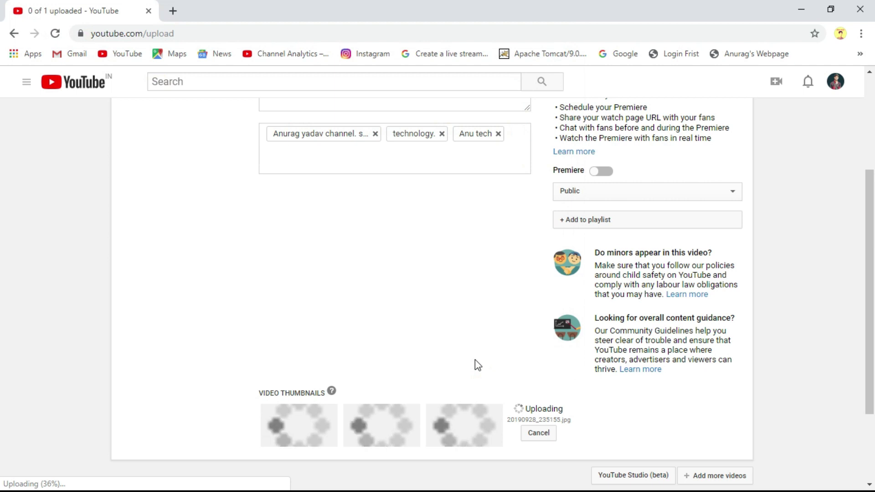
pyautogui.scroll(4, 475, 363)
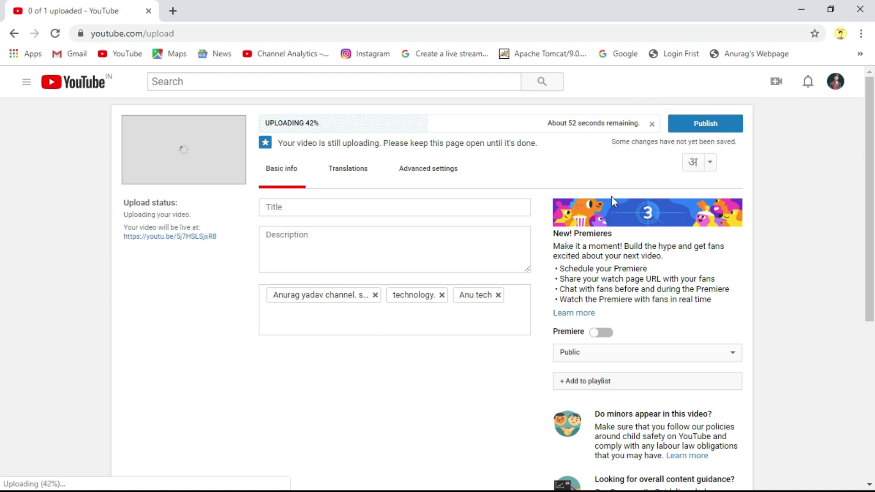
# - Set the video's visibility to Scheduled for 2 Oct 2019 at 23:30 and turn on Premiere
pyautogui.scroll(-2, 523, 335)
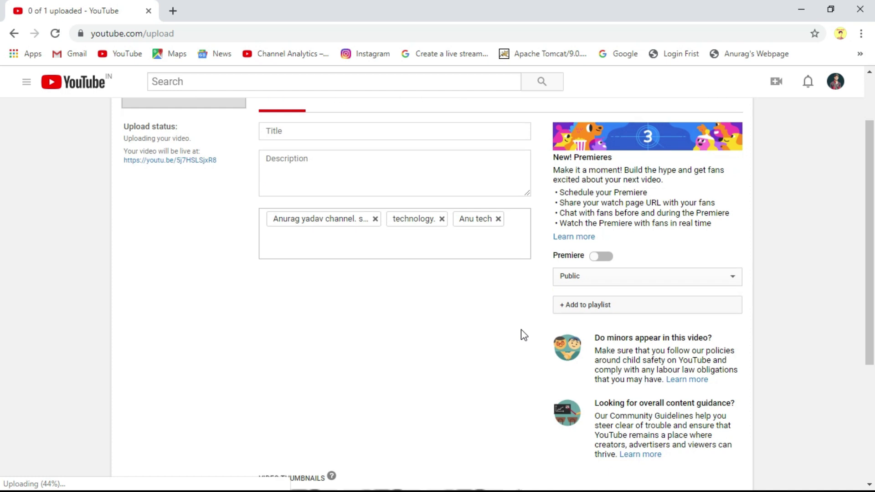
pyautogui.scroll(-1, 523, 335)
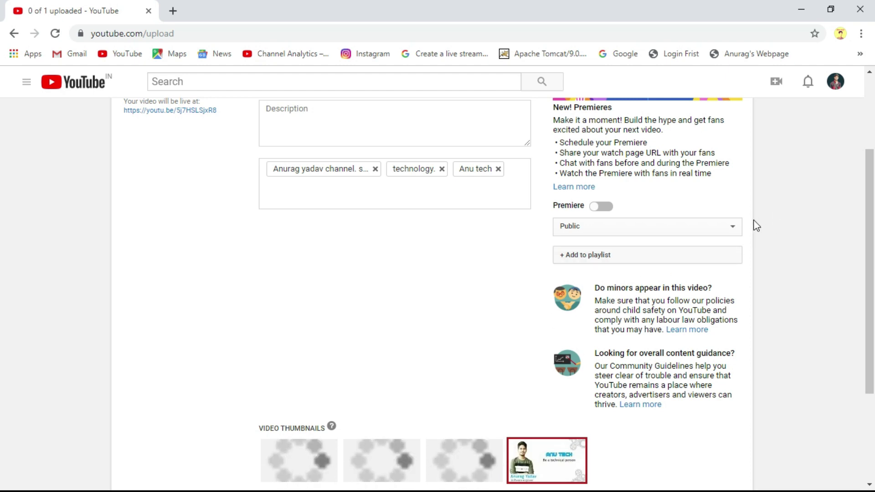
pyautogui.click(712, 227)
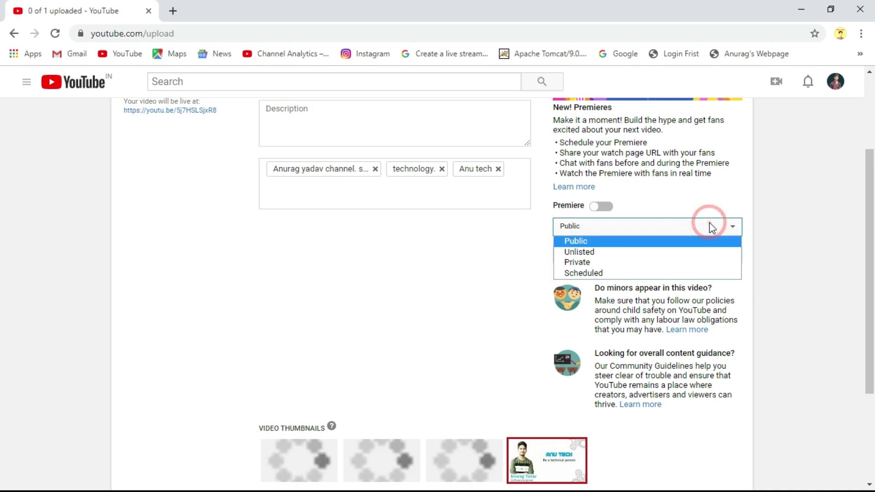
pyautogui.click(613, 273)
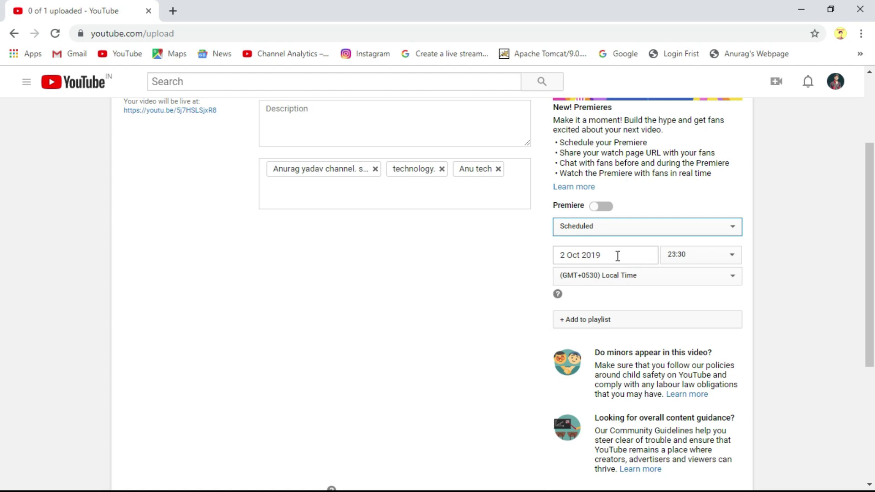
pyautogui.click(617, 255)
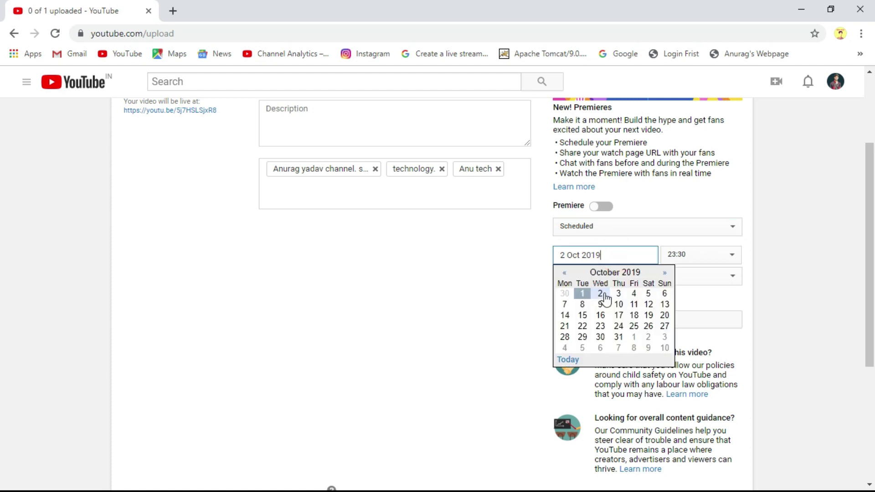
pyautogui.click(491, 304)
pyautogui.click(727, 263)
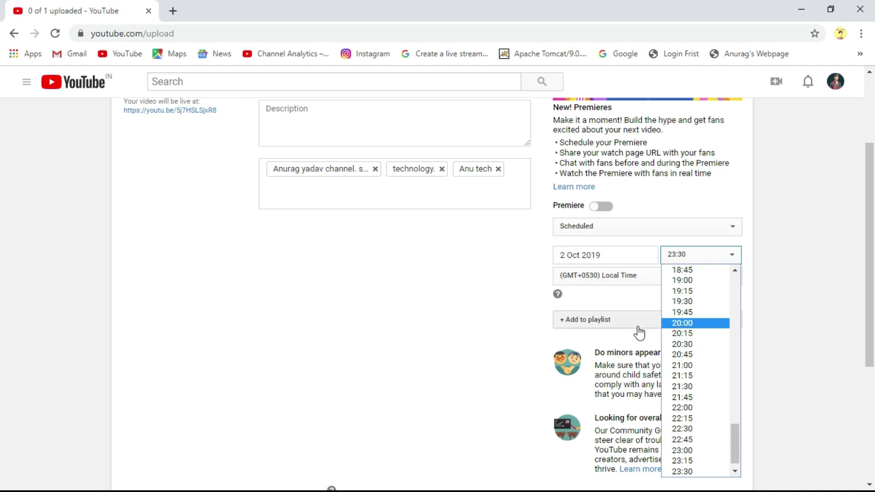
pyautogui.click(506, 333)
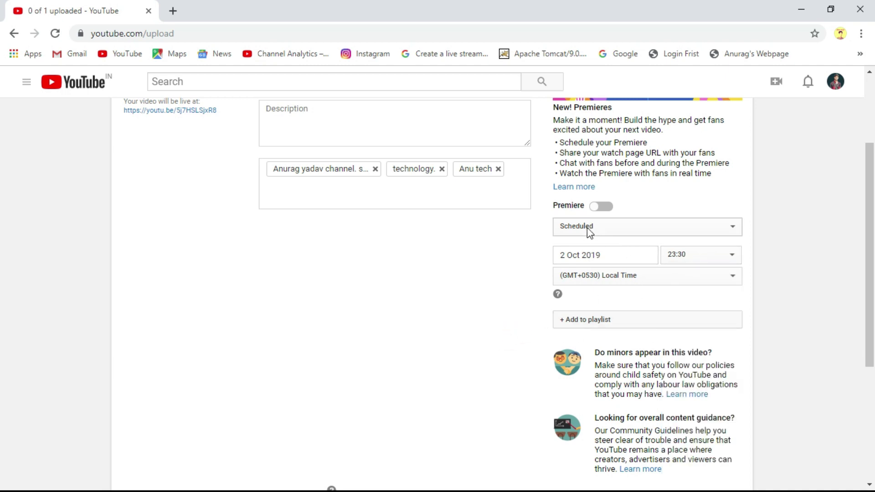
pyautogui.click(601, 207)
# - In the advanced settings, switch Allow comments off and on again and select the Science & Technology category
pyautogui.scroll(3, 600, 212)
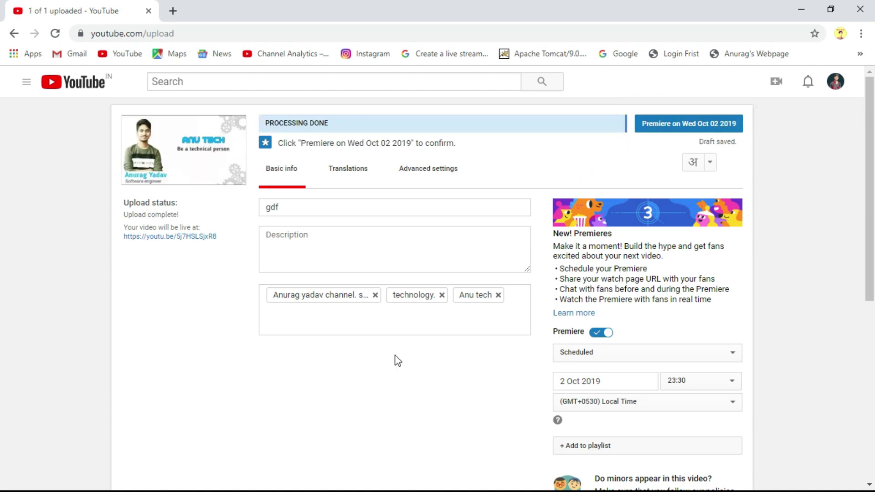
pyautogui.click(428, 168)
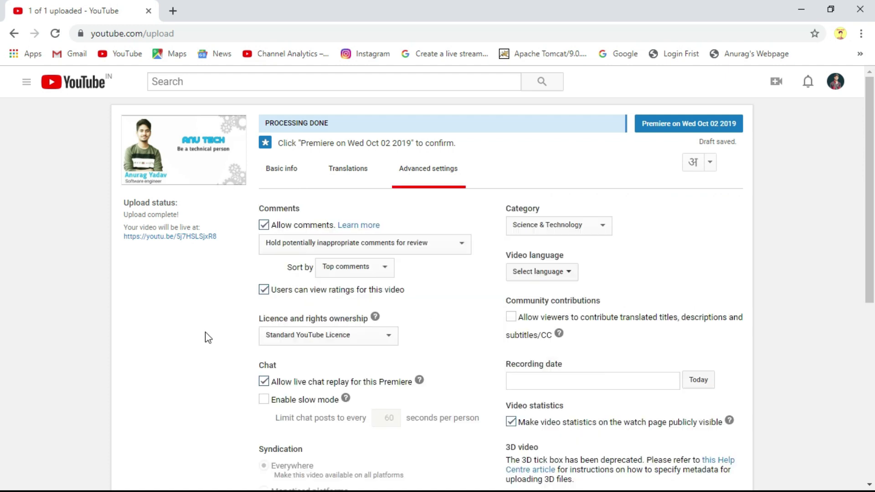
pyautogui.scroll(-5, 456, 392)
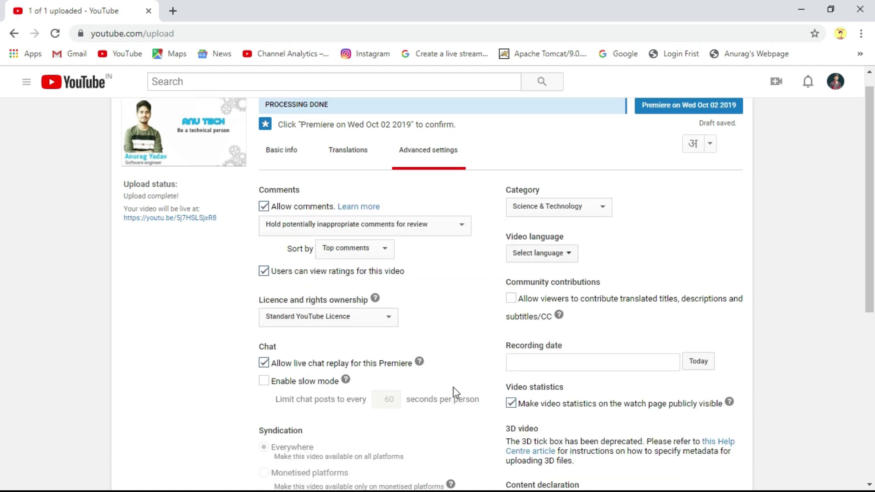
pyautogui.scroll(5, 454, 392)
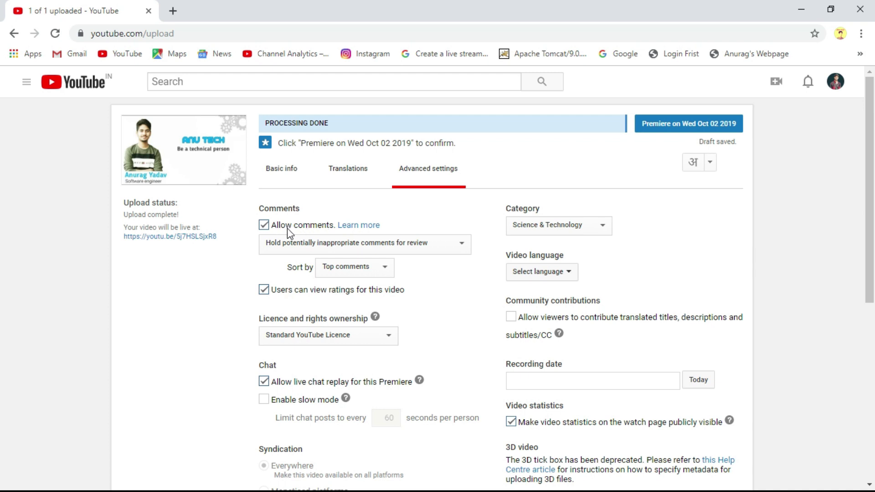
pyautogui.click(264, 225)
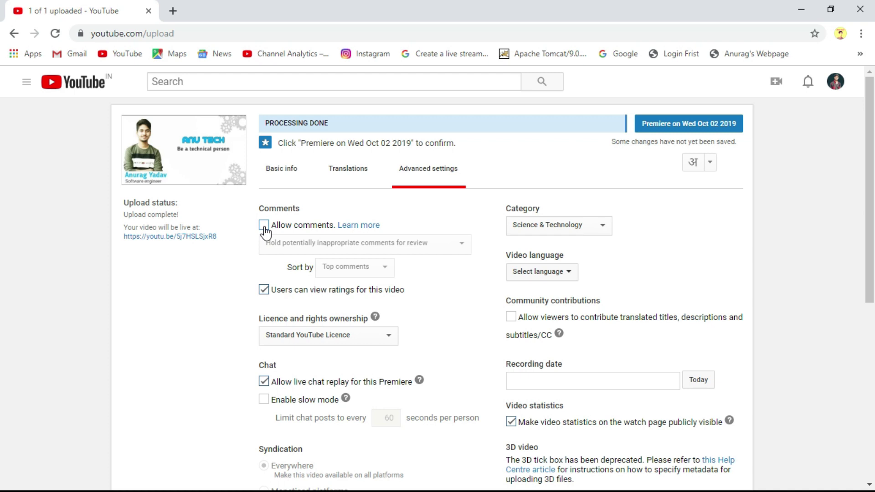
pyautogui.click(264, 226)
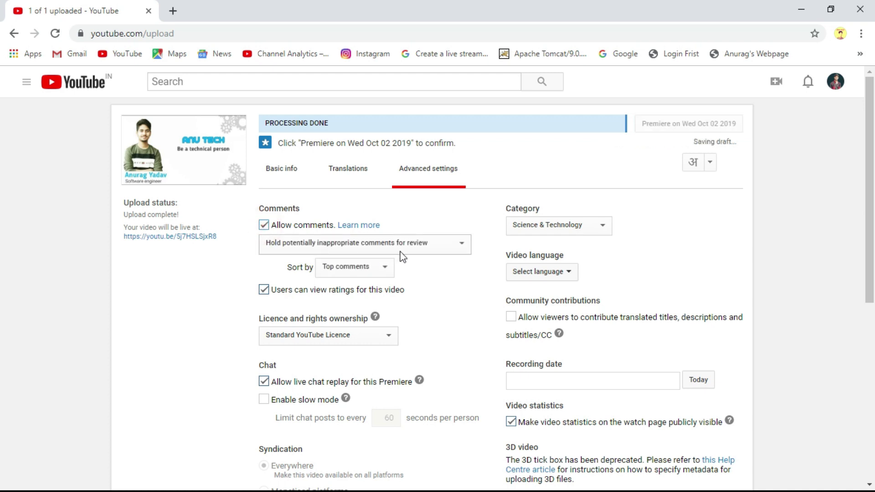
pyautogui.click(593, 226)
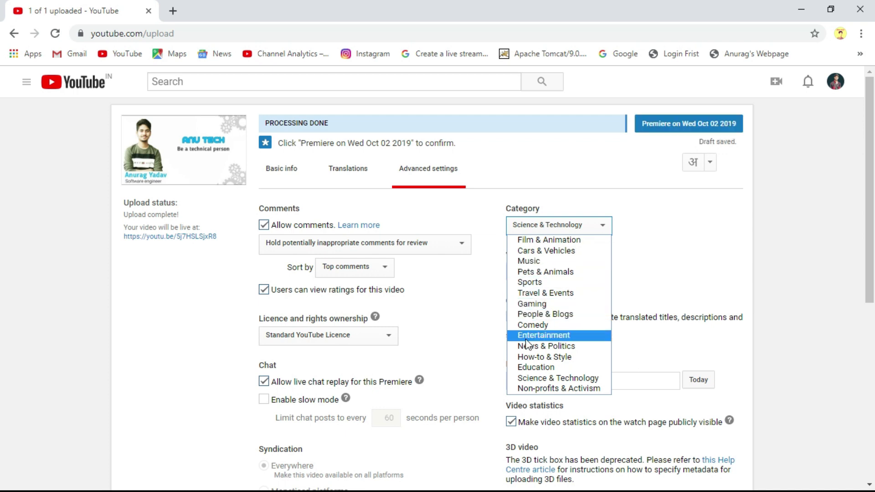
pyautogui.click(568, 377)
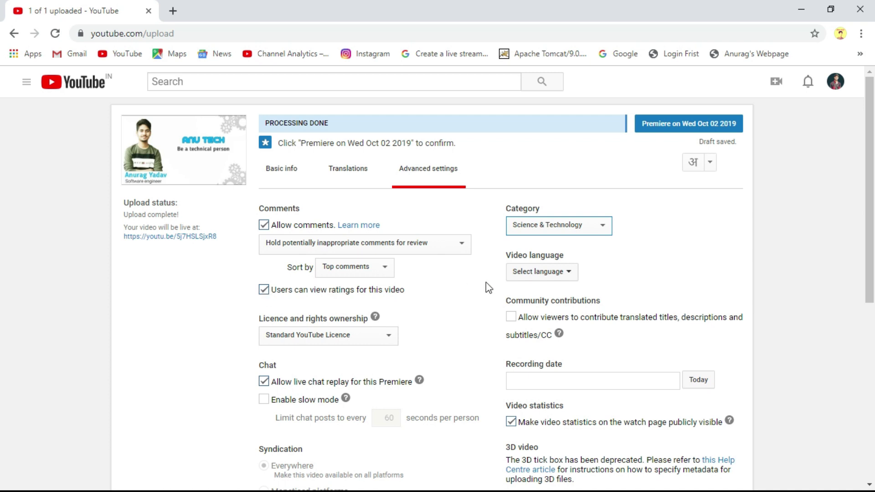
# - Set the video language to Hindi and allow viewers to contribute translated titles, descriptions and subtitles
pyautogui.click(556, 270)
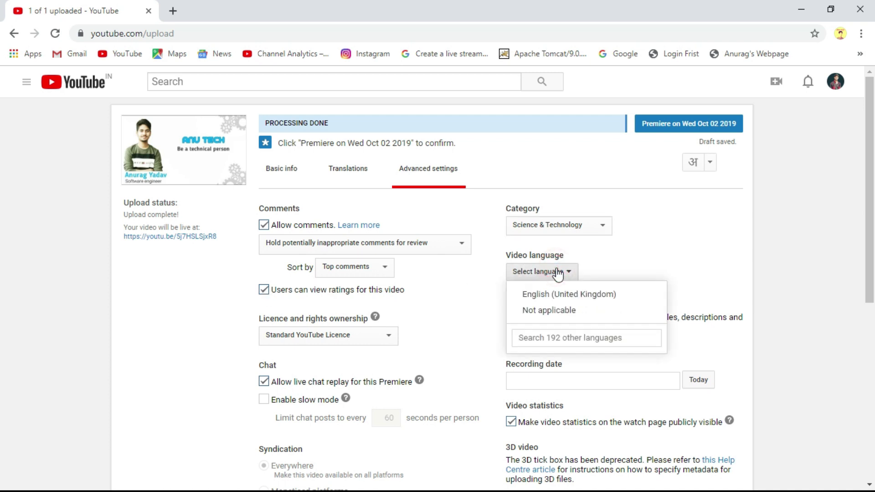
pyautogui.click(542, 340)
pyautogui.write('h9n')
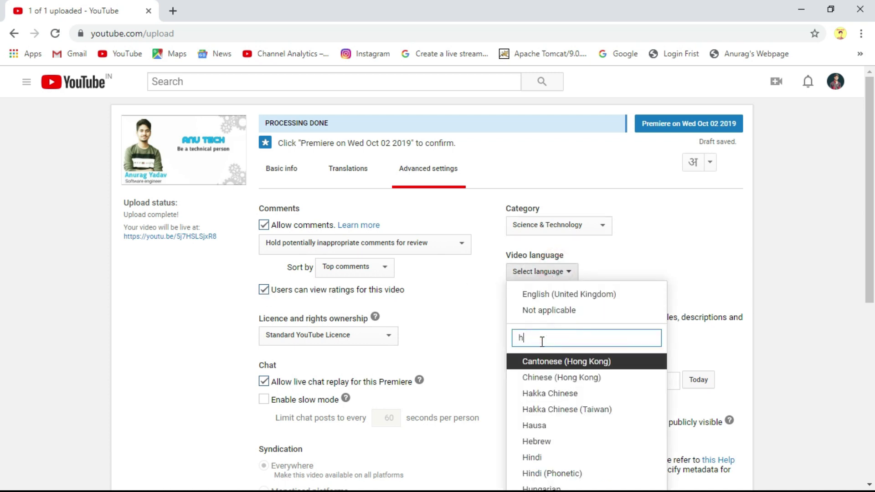
pyautogui.press('BackSpace')
pyautogui.press('BackSpace')
pyautogui.write('ion')
pyautogui.press('BackSpace')
pyautogui.press('BackSpace')
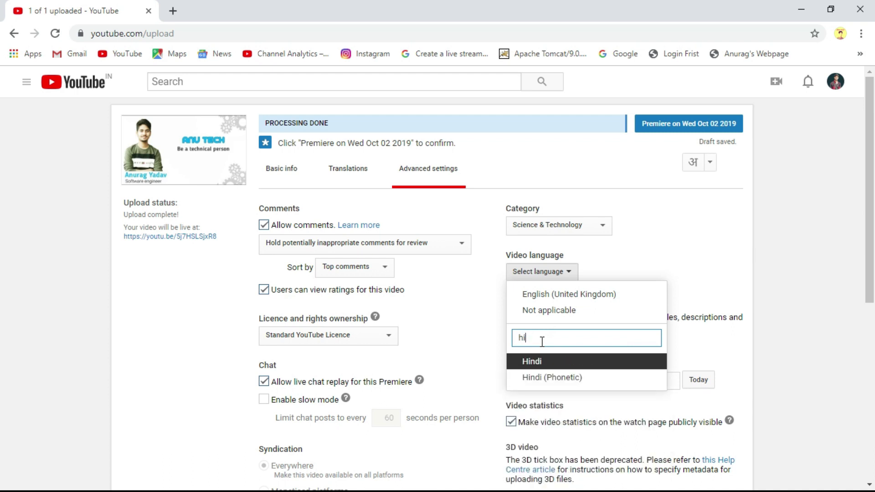
pyautogui.press('Return')
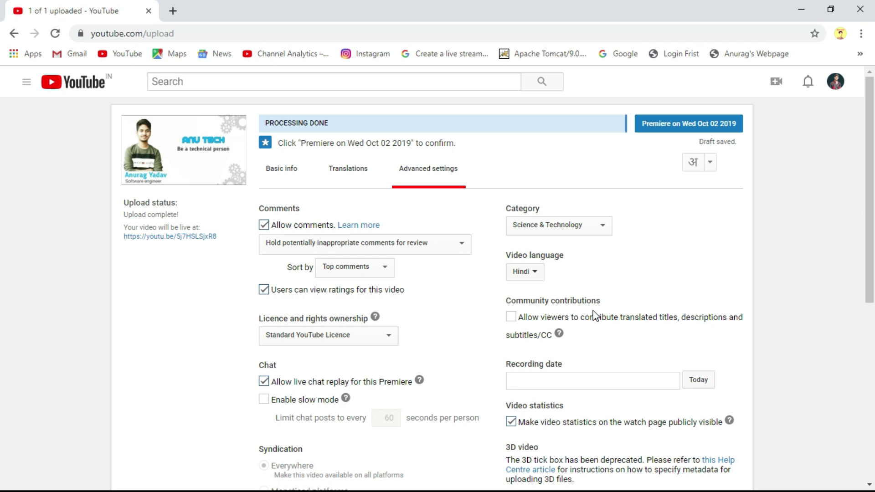
pyautogui.click(511, 317)
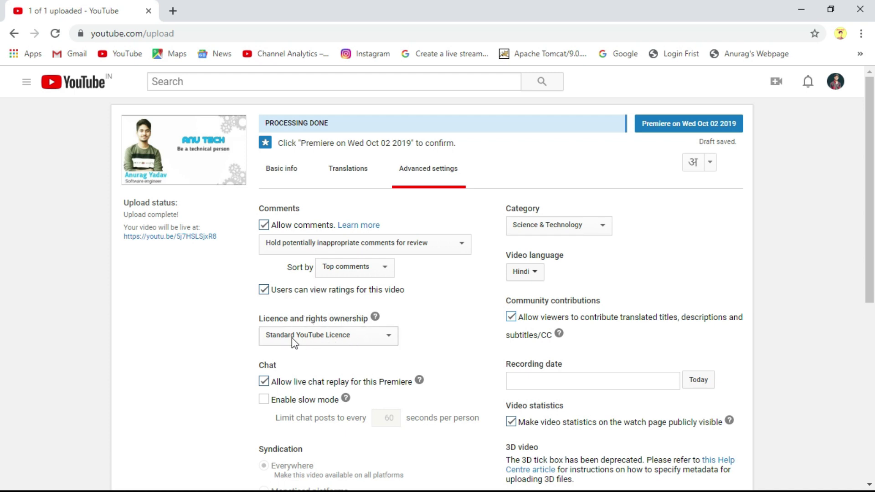
# - Switch the licence to Creative Commons - Attribution and back to Standard YouTube Licence
pyautogui.click(354, 335)
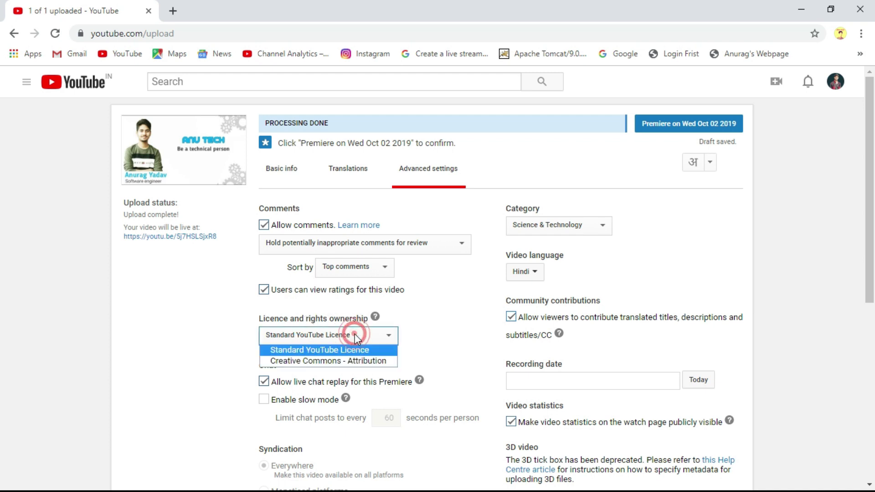
pyautogui.click(315, 360)
pyautogui.click(326, 338)
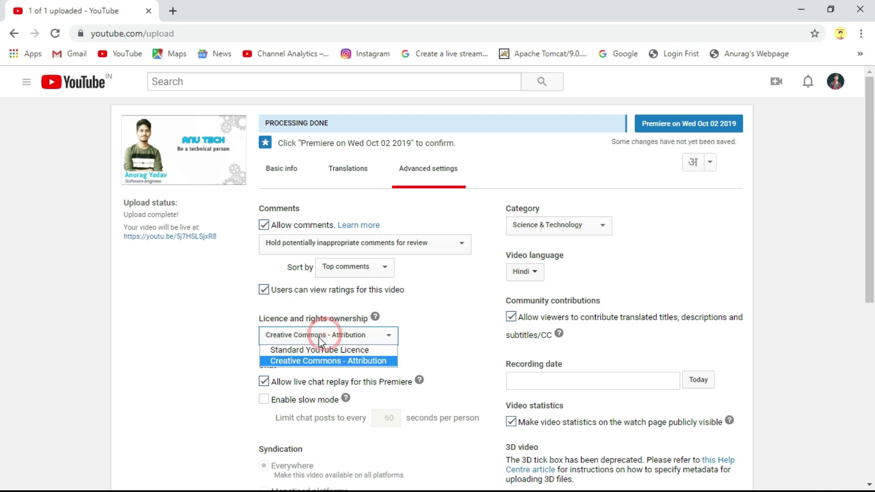
pyautogui.click(297, 350)
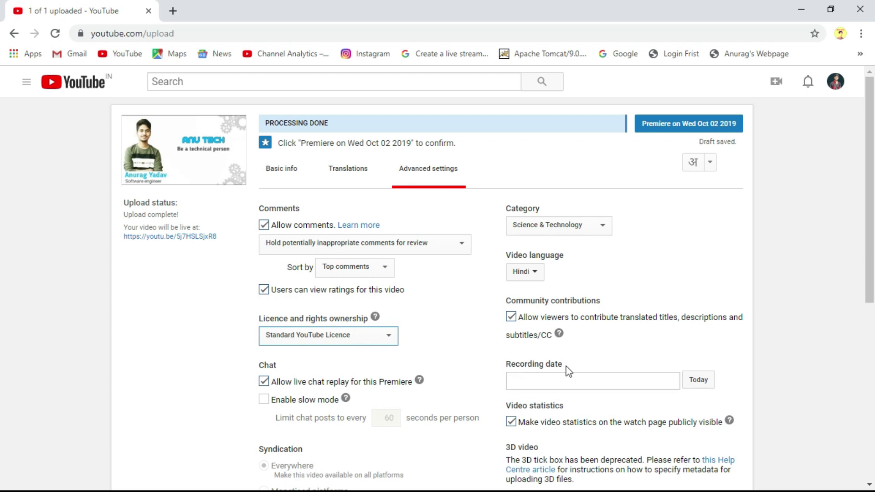
# - Set the recording date to today, 1 October 2019, and review the remaining advanced settings
pyautogui.scroll(-2, 568, 372)
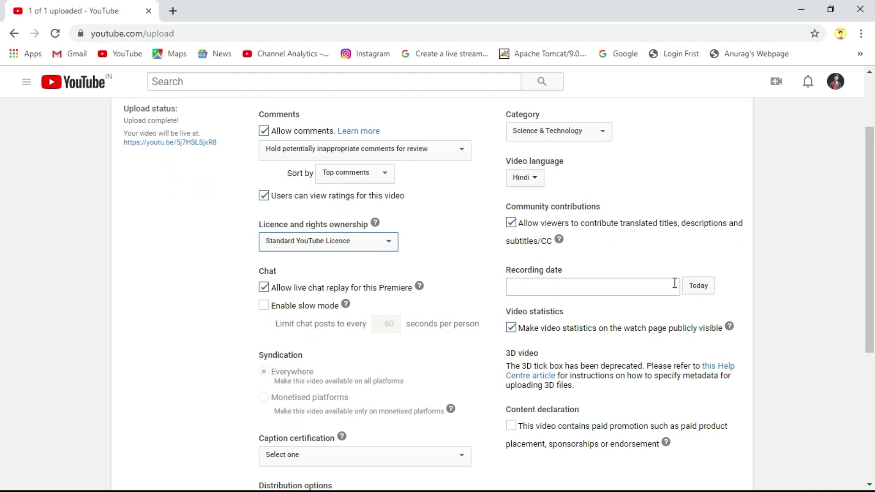
pyautogui.click(699, 287)
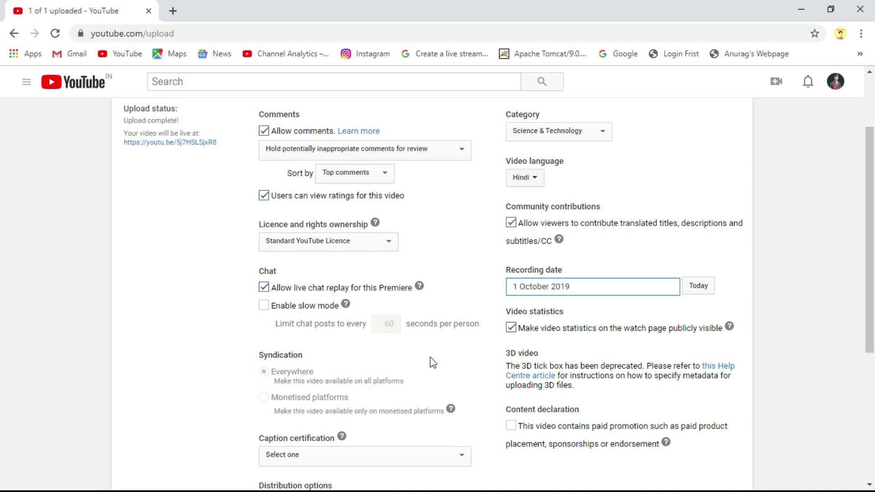
pyautogui.scroll(-1, 432, 363)
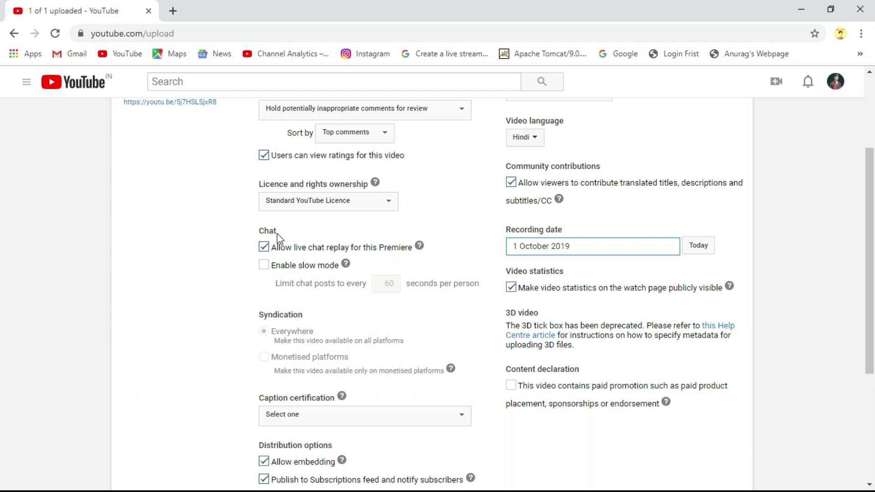
pyautogui.scroll(-4, 369, 381)
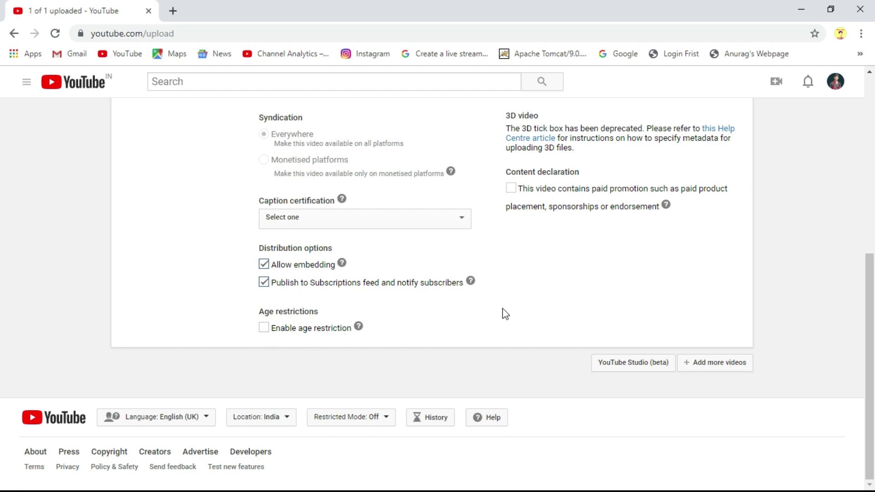
pyautogui.scroll(6, 490, 190)
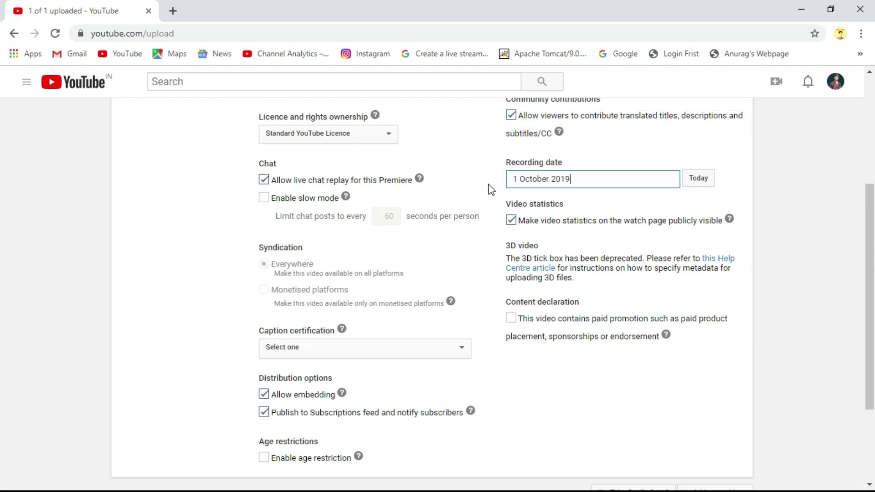
pyautogui.scroll(2, 491, 189)
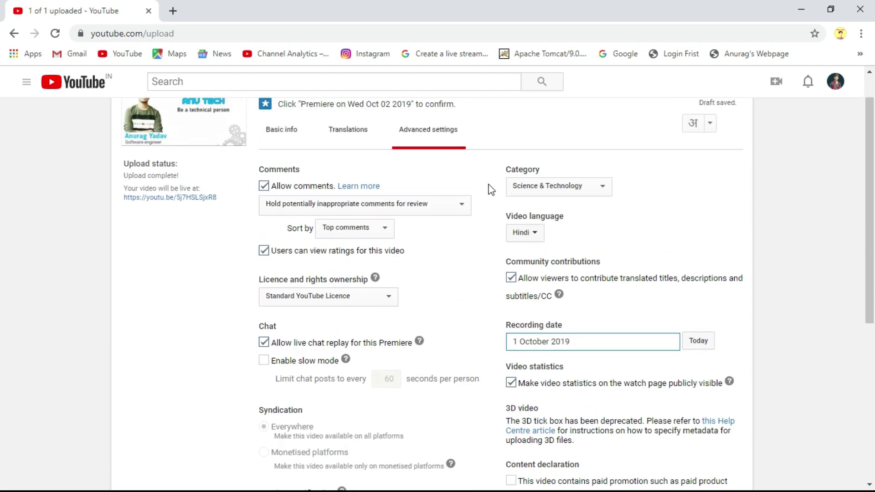